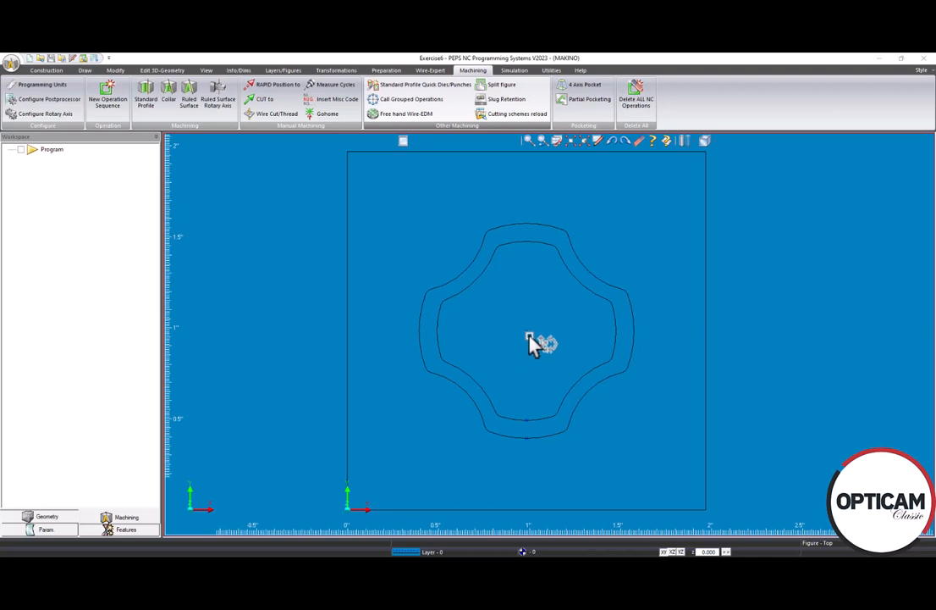
Start a profile figure named upper, with leading onto the nearest profile position turned off.
{"action": "left_click", "coordinate": [387, 71]}
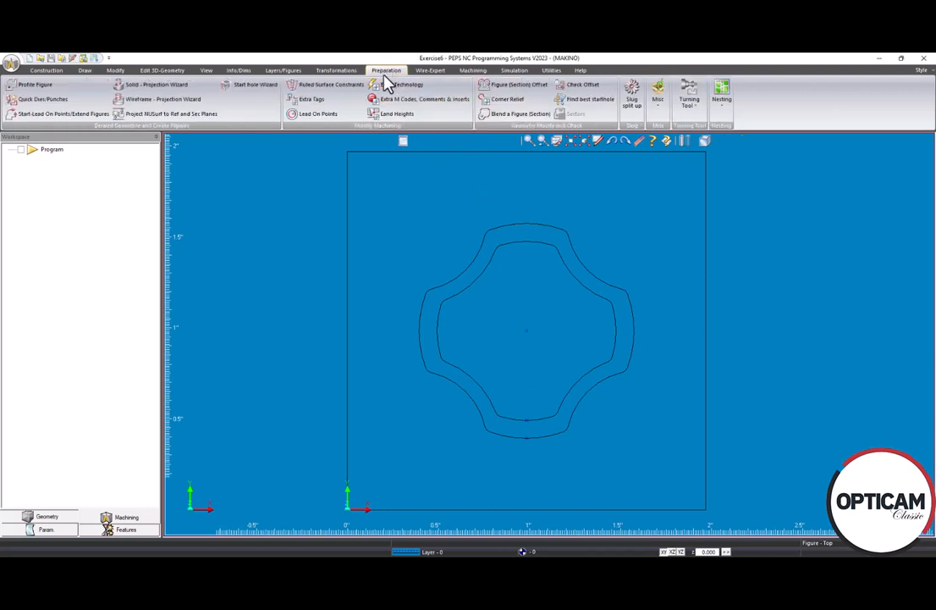
{"action": "left_click", "coordinate": [34, 85]}
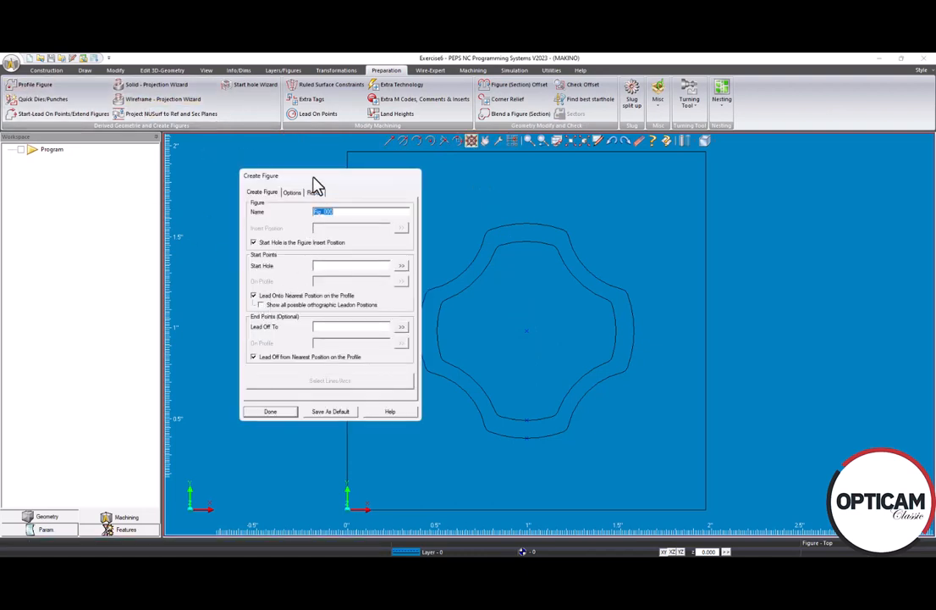
{"action": "left_click_drag", "start_coordinate": [313, 177], "coordinate": [259, 187]}
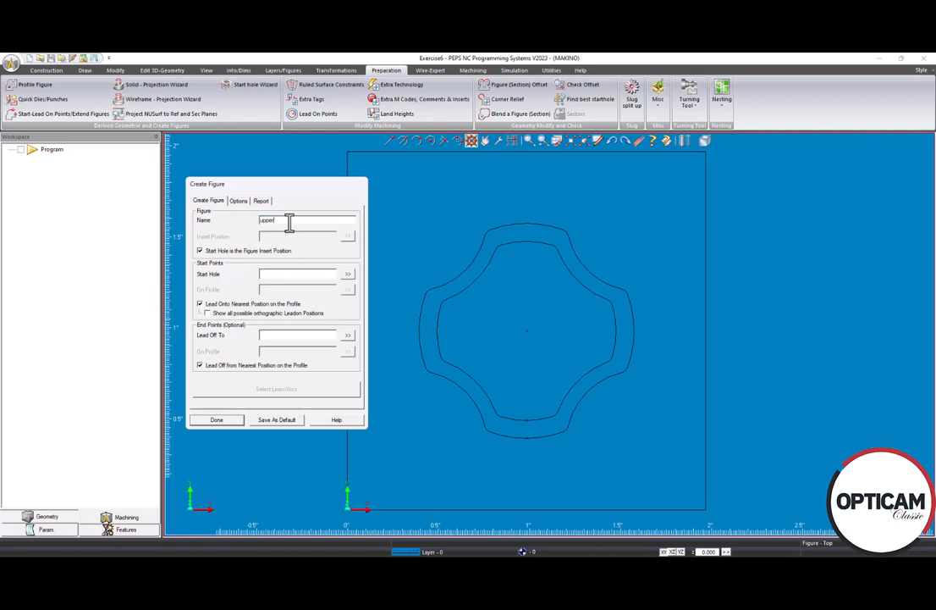
{"action": "left_click", "coordinate": [200, 304]}
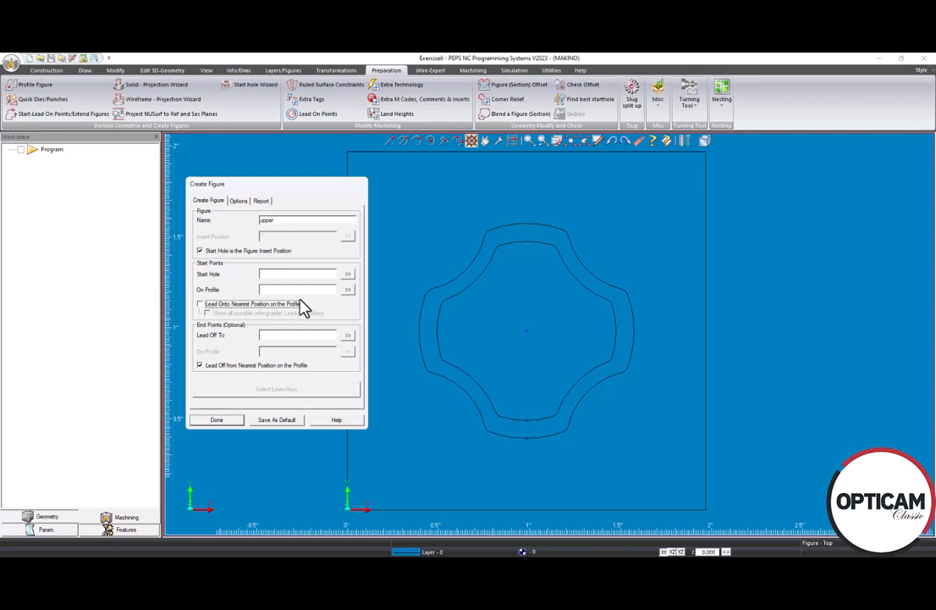
Set the figure's start hole at the contours' centre point and its profile start at the inner contour's bottom midpoint.
{"action": "left_click", "coordinate": [348, 275]}
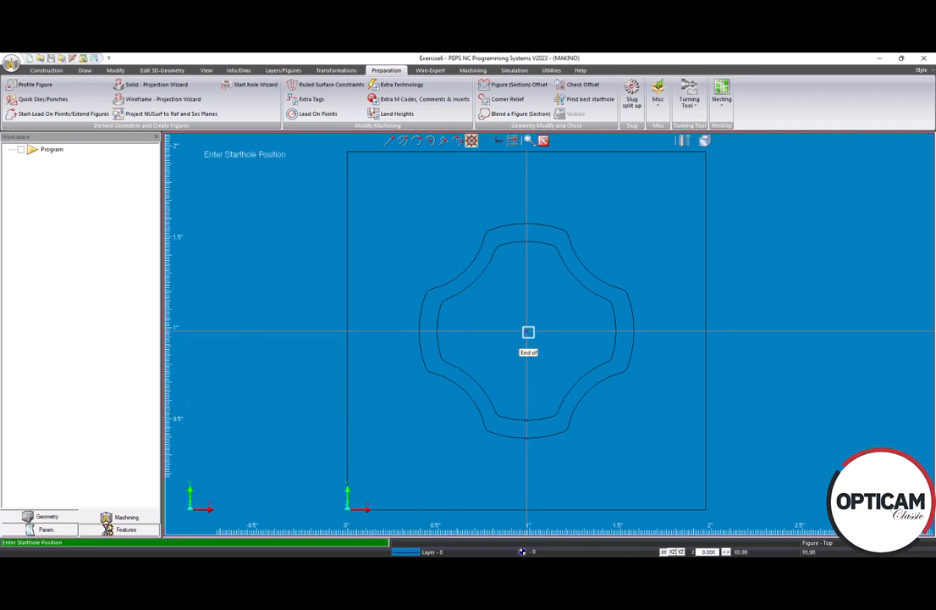
{"action": "left_click", "coordinate": [528, 332]}
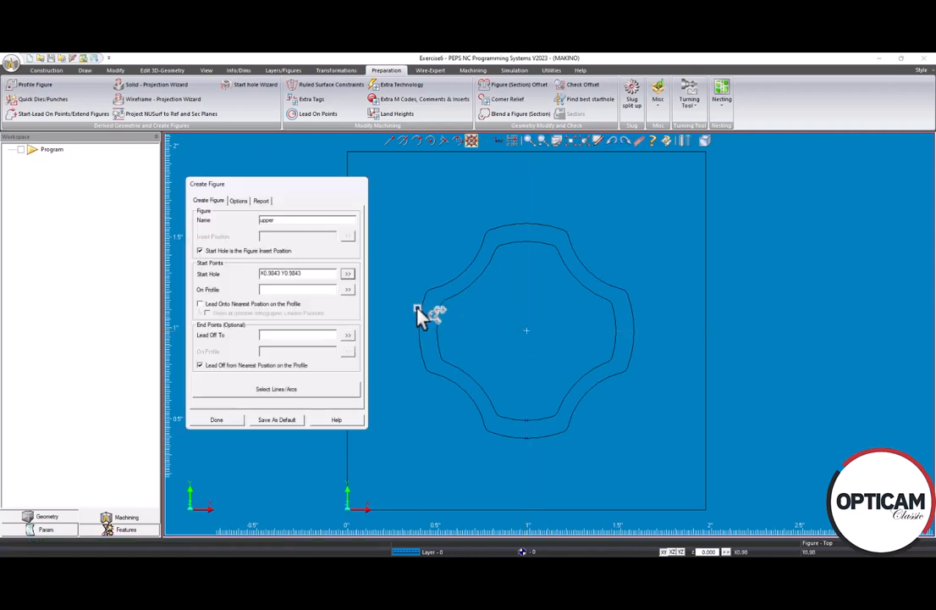
{"action": "left_click", "coordinate": [347, 290]}
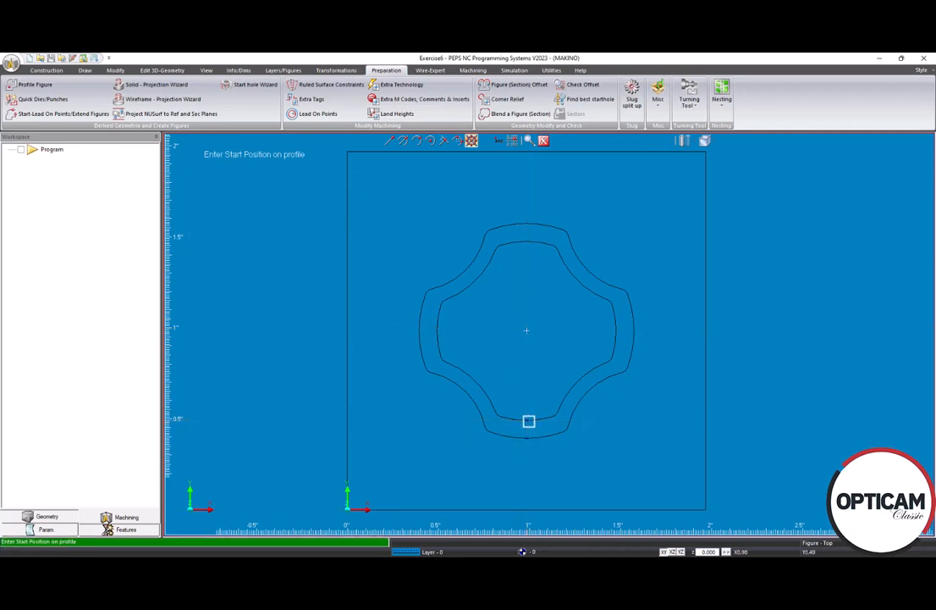
{"action": "left_click", "coordinate": [528, 421]}
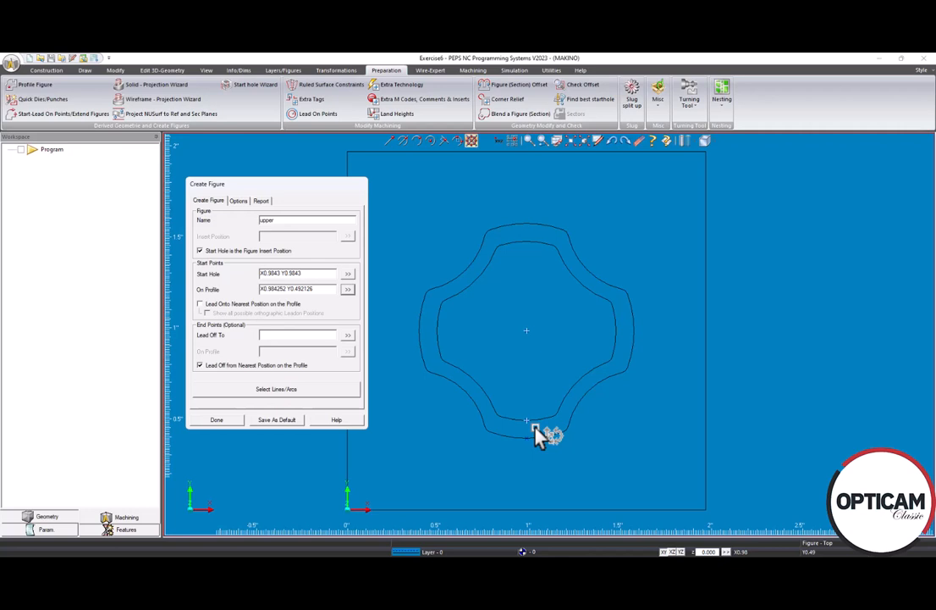
Build the upper figure from the linked inner contour, accepting the removal of its superfluous lines and arcs.
{"action": "left_click", "coordinate": [268, 391]}
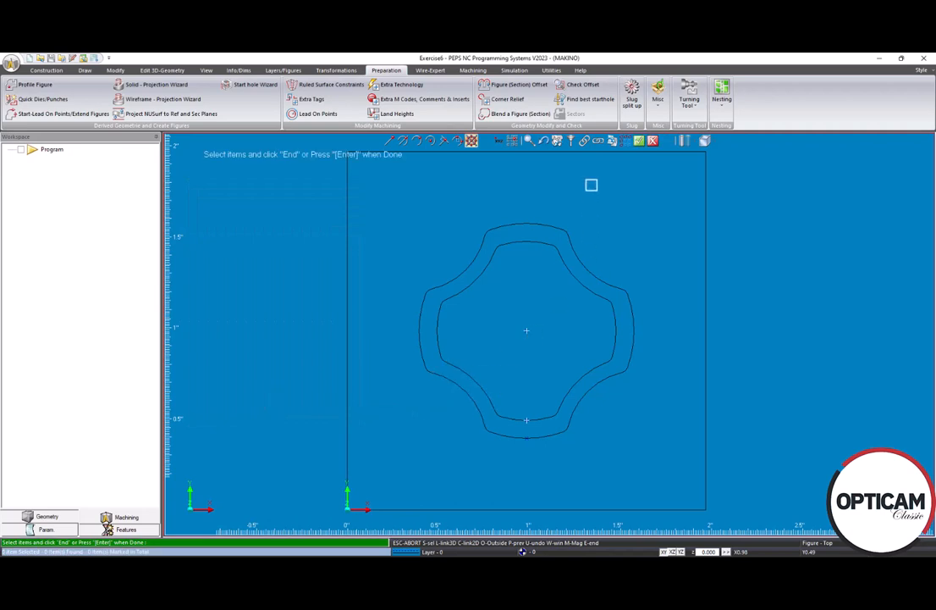
{"action": "left_click", "coordinate": [585, 141]}
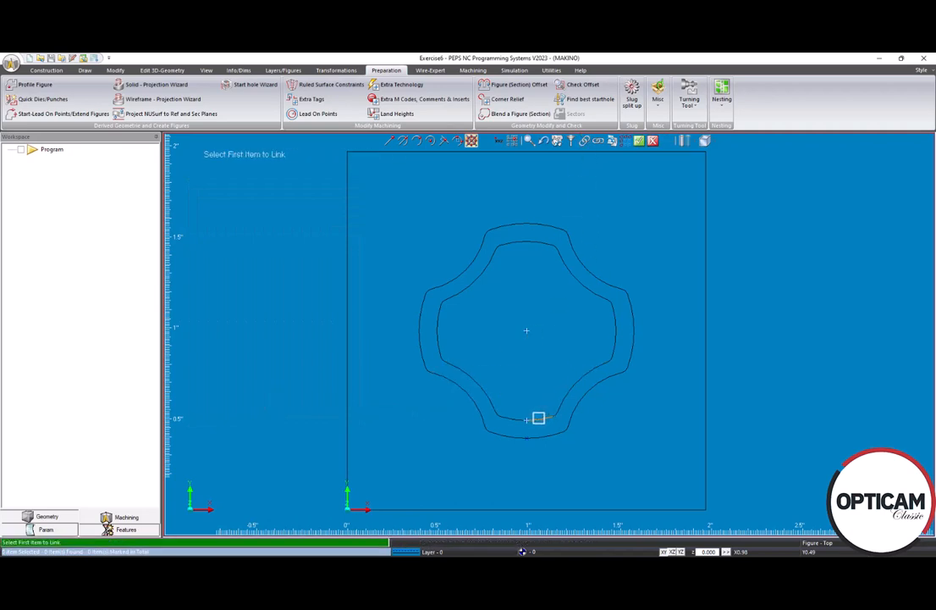
{"action": "left_click", "coordinate": [539, 419]}
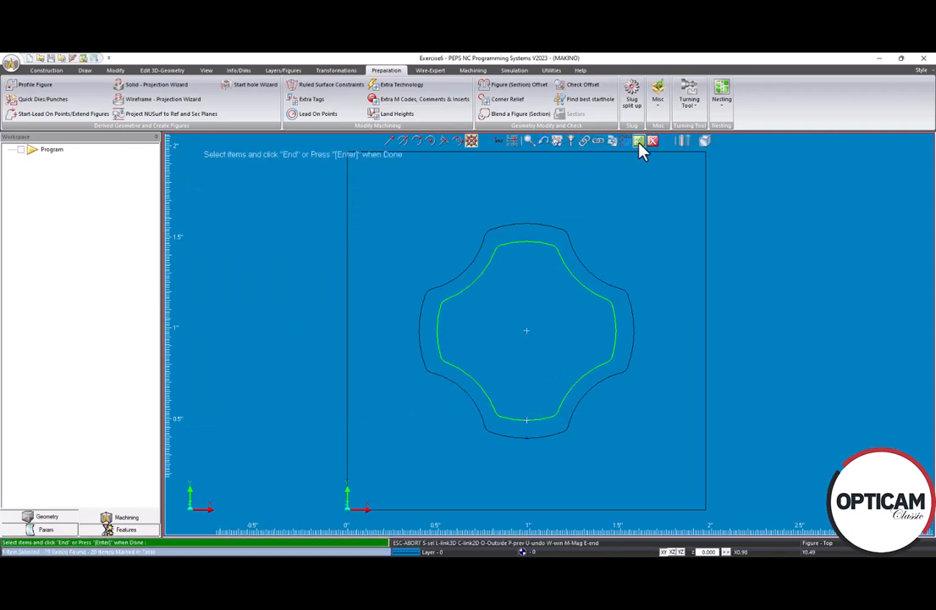
{"action": "key", "text": "Return"}
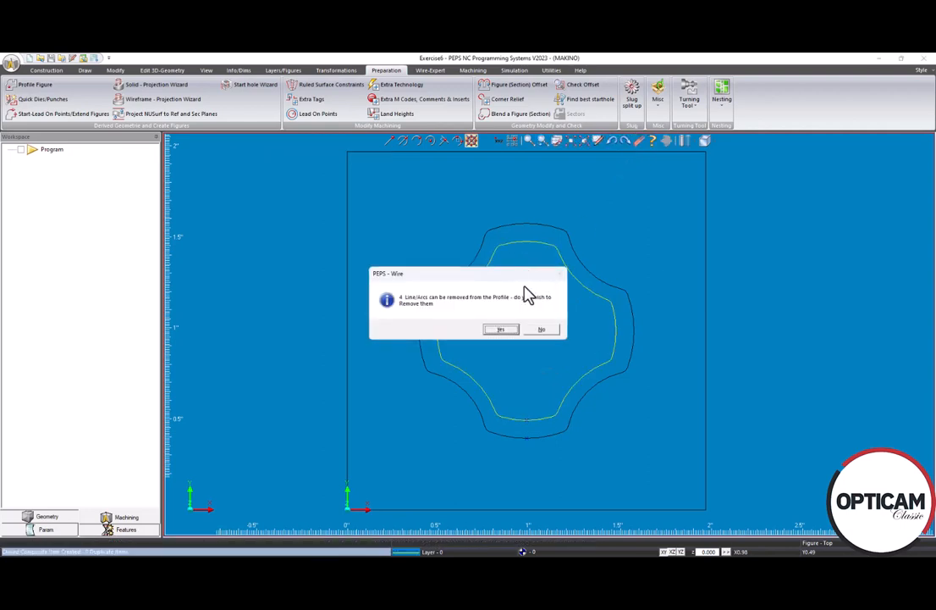
{"action": "left_click", "coordinate": [511, 332]}
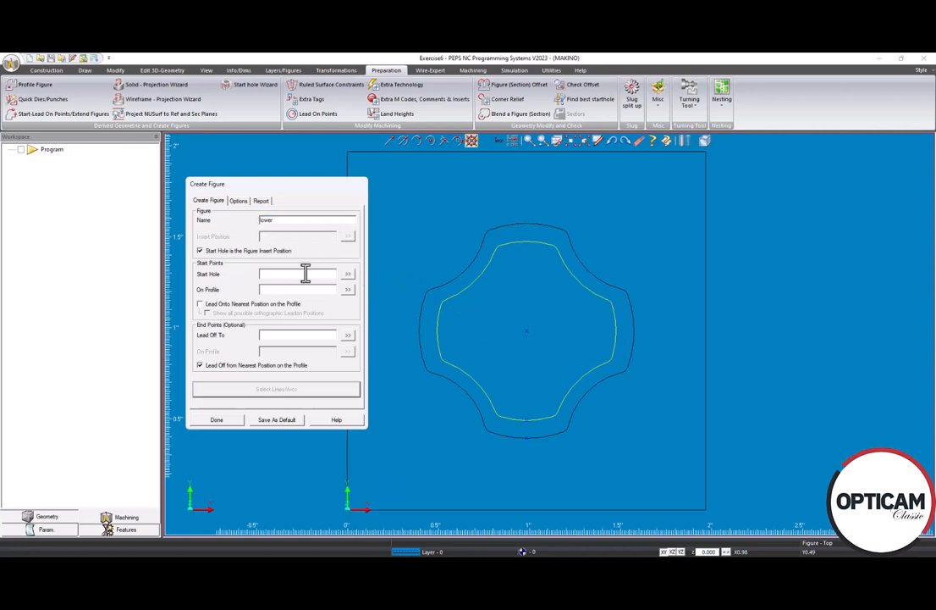
Name the second figure lower, with its start hole at the centre point and its profile start at the outer contour's bottom midpoint.
{"action": "left_click", "coordinate": [349, 276]}
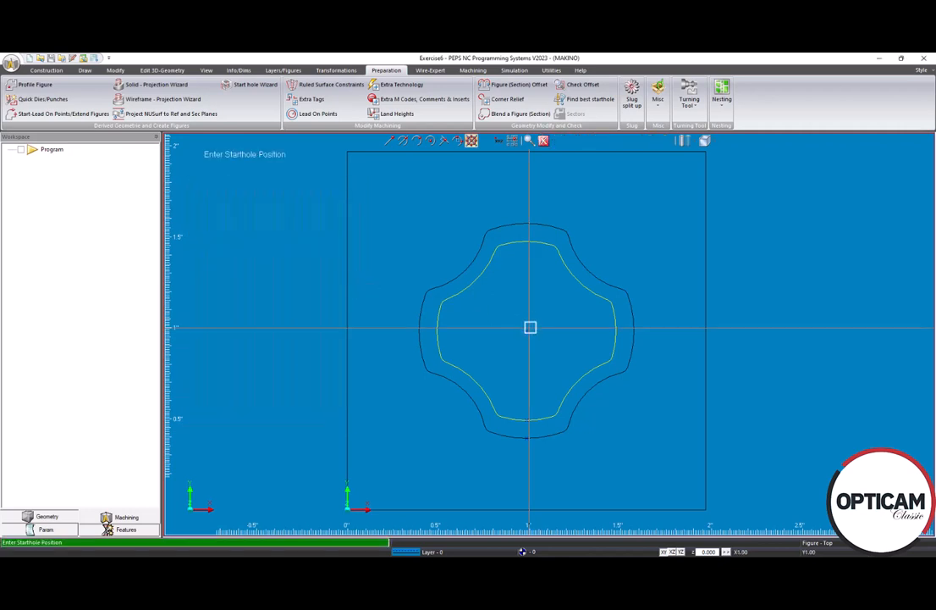
{"action": "left_click", "coordinate": [525, 330]}
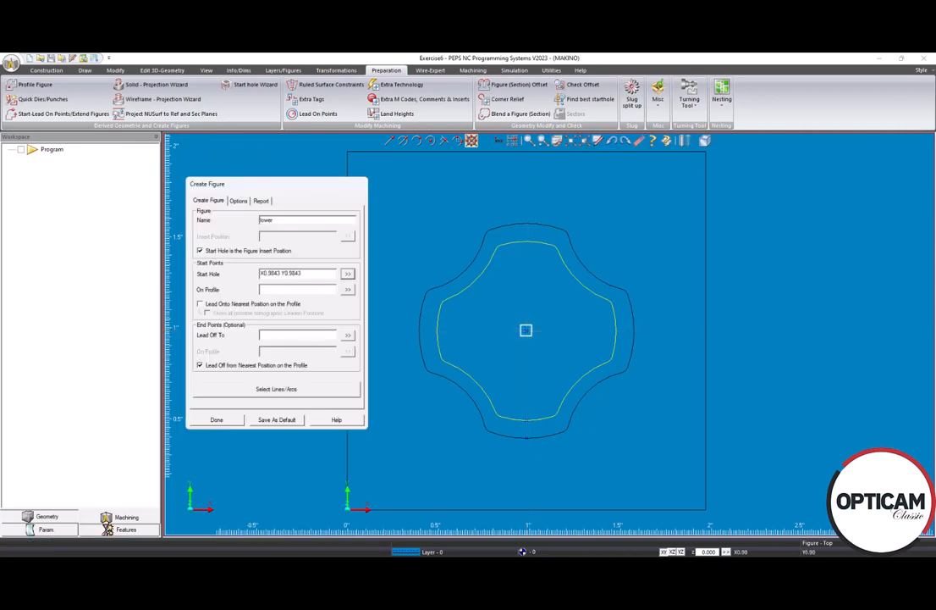
{"action": "left_click", "coordinate": [348, 294]}
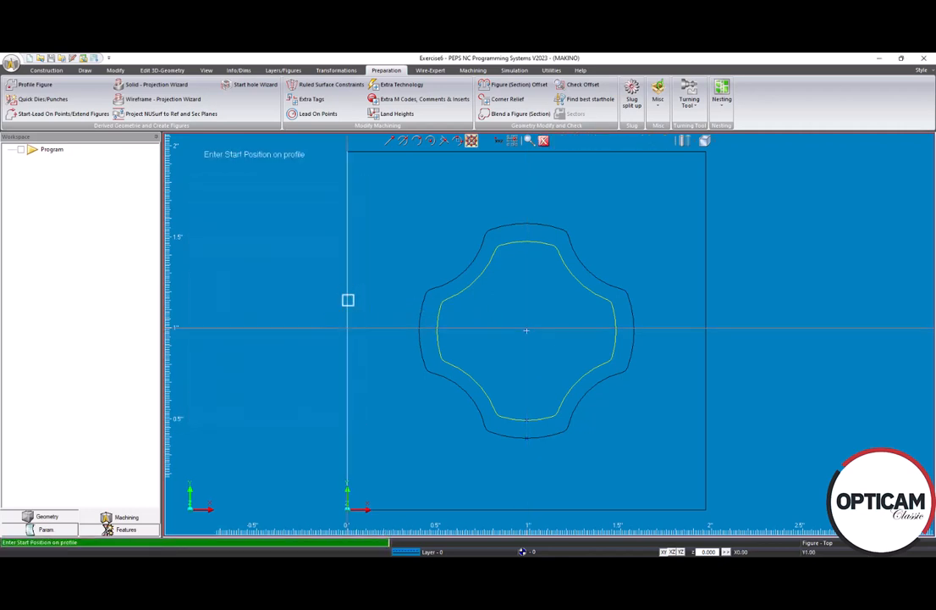
{"action": "left_click", "coordinate": [526, 439]}
Build the lower figure from the linked outer contour, accepting the removal of superfluous lines and arcs, and finish creating figures.
{"action": "left_click", "coordinate": [277, 393]}
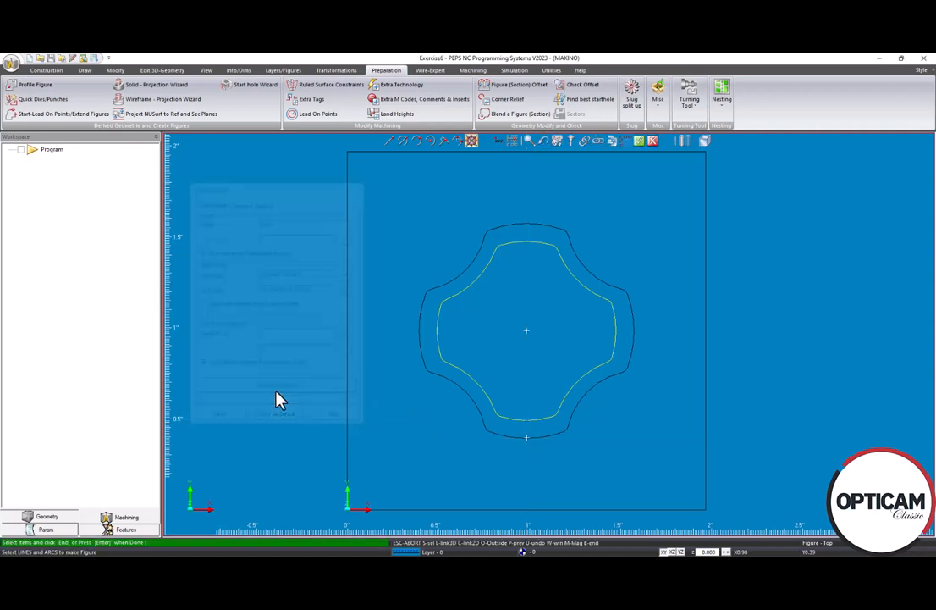
{"action": "left_click", "coordinate": [584, 141]}
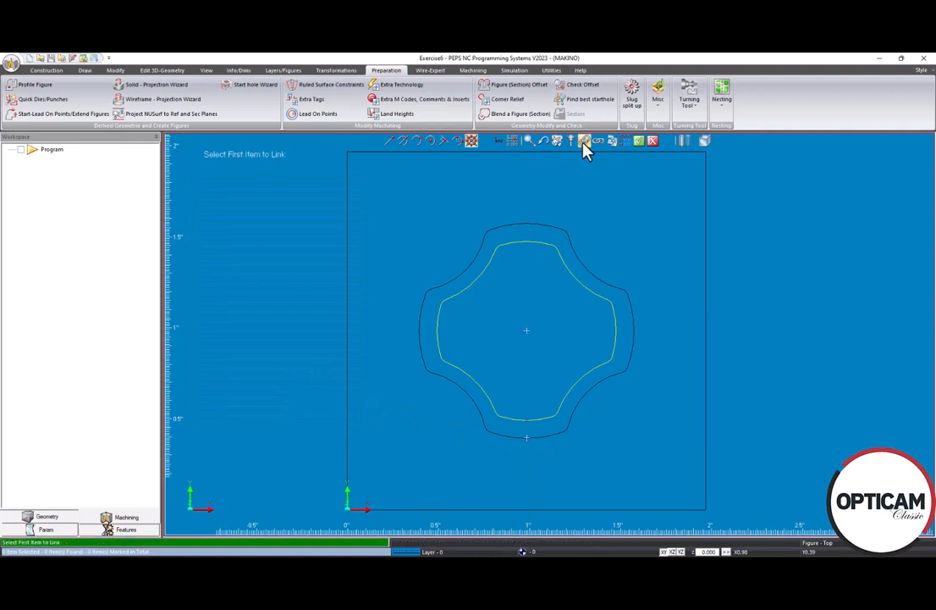
{"action": "left_click", "coordinate": [548, 436]}
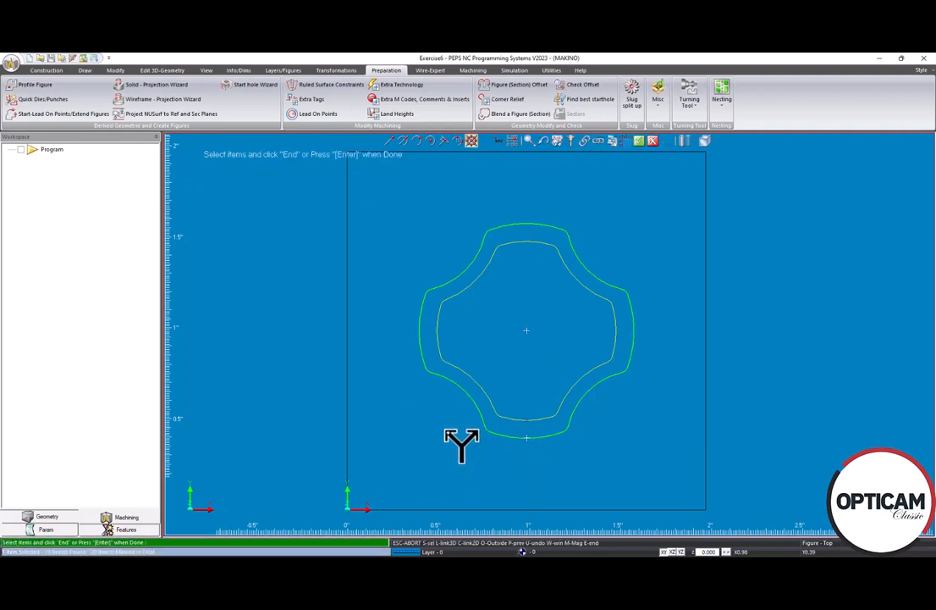
{"action": "key", "text": "Return"}
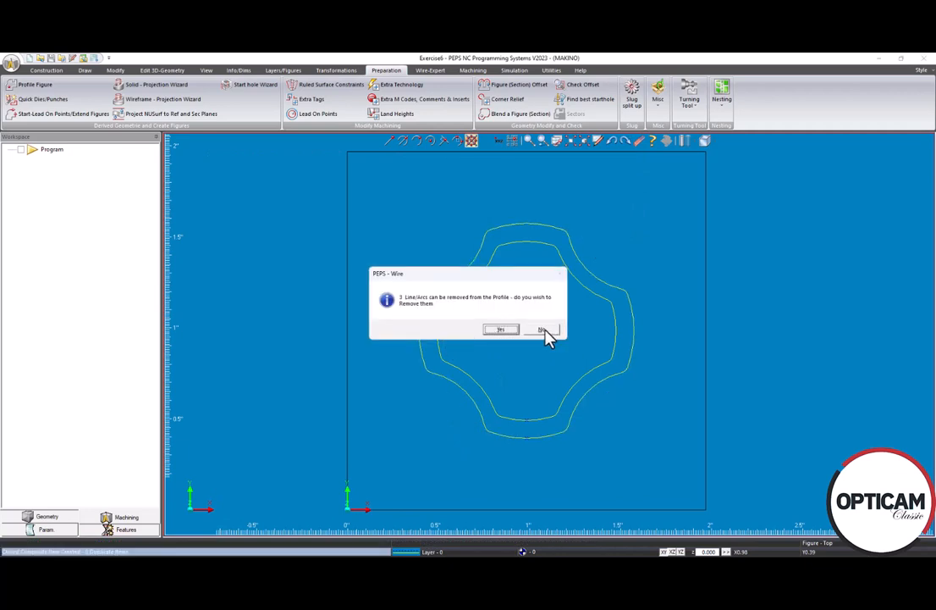
{"action": "left_click", "coordinate": [506, 331]}
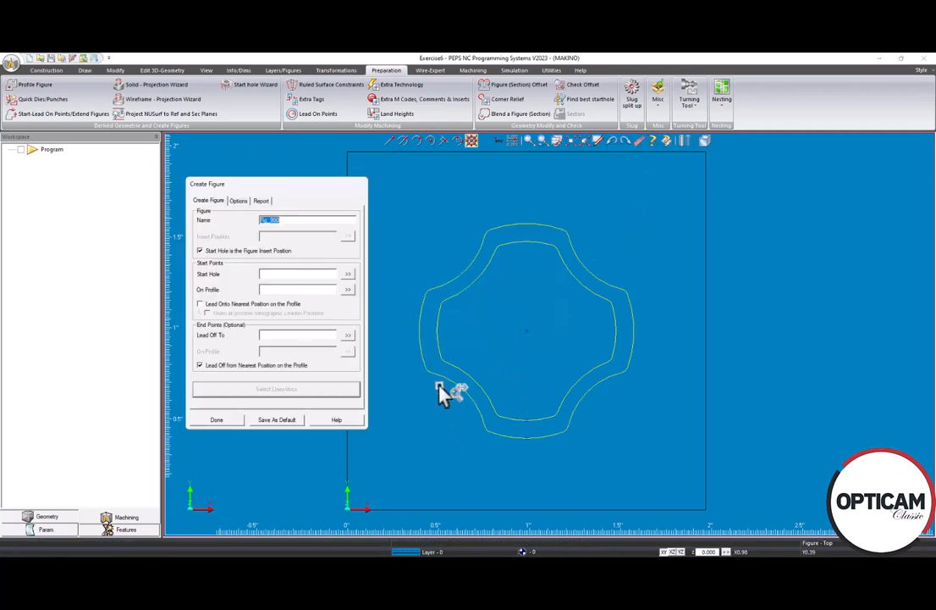
{"action": "left_click", "coordinate": [218, 422]}
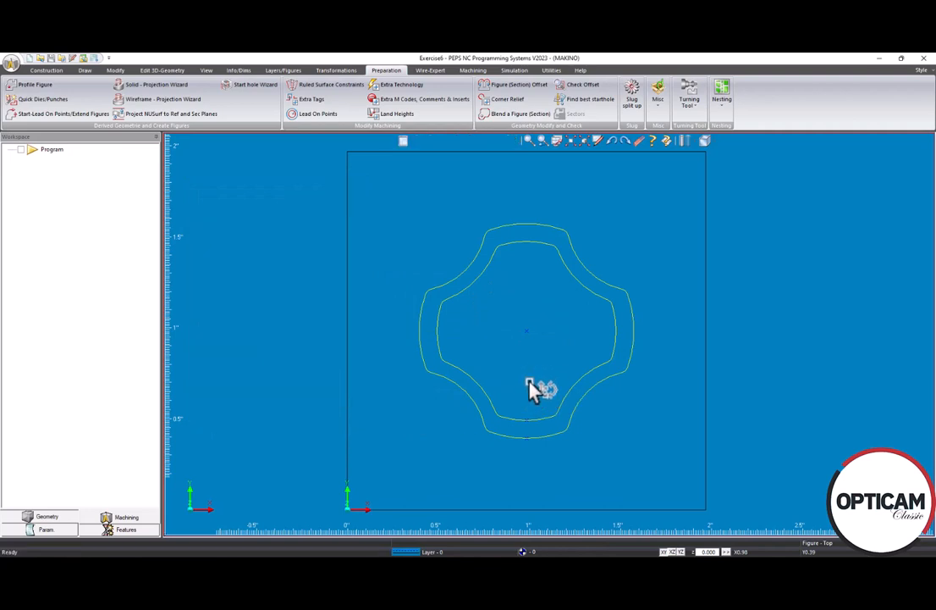
{"action": "mouse_move", "coordinate": [533, 391]}
{"action": "left_mouse_down"}
{"action": "mouse_move", "coordinate": [533, 288]}
{"action": "mouse_move", "coordinate": [529, 387]}
{"action": "mouse_move", "coordinate": [539, 349]}
{"action": "mouse_move", "coordinate": [529, 379]}
{"action": "left_mouse_up"}
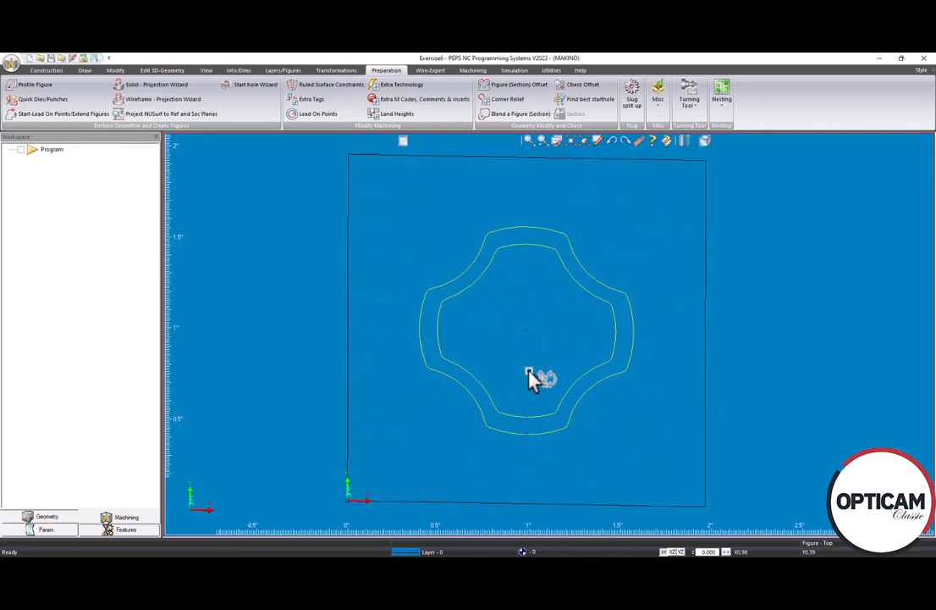
{"action": "left_click", "coordinate": [709, 142]}
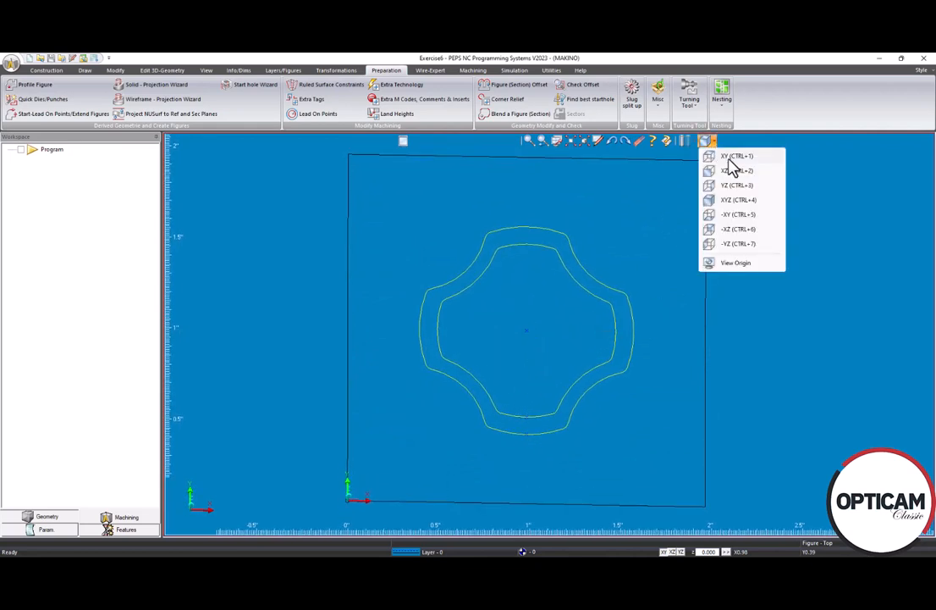
{"action": "left_click", "coordinate": [727, 156]}
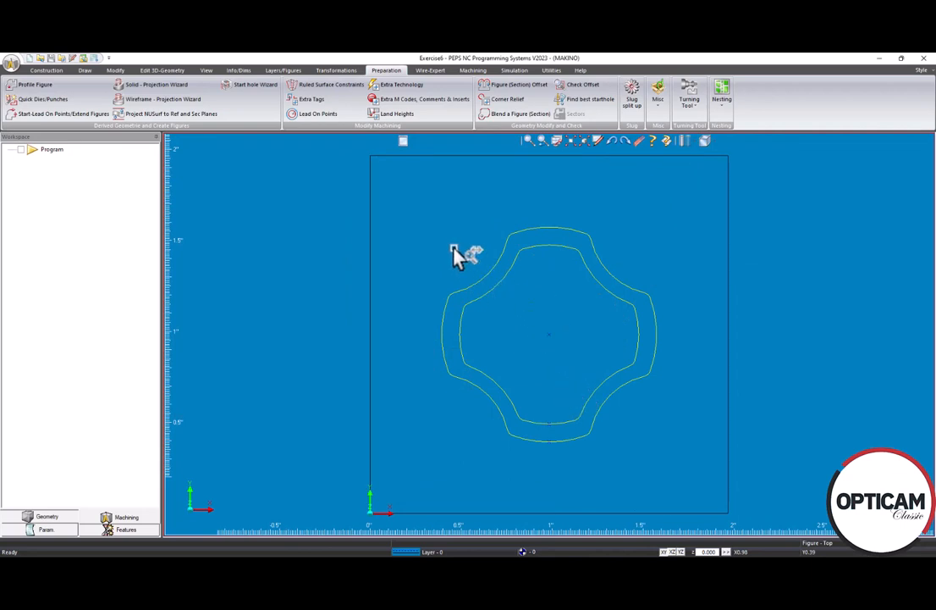
Start a Ruled Surface operation and define a new billet from the linked lines of the outer square.
{"action": "left_click", "coordinate": [474, 72]}
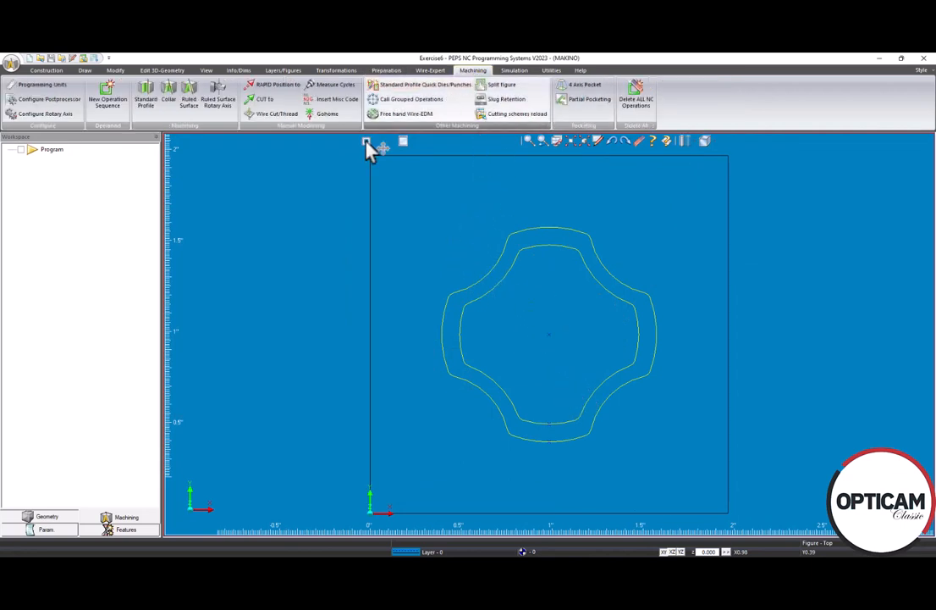
{"action": "left_click", "coordinate": [189, 99]}
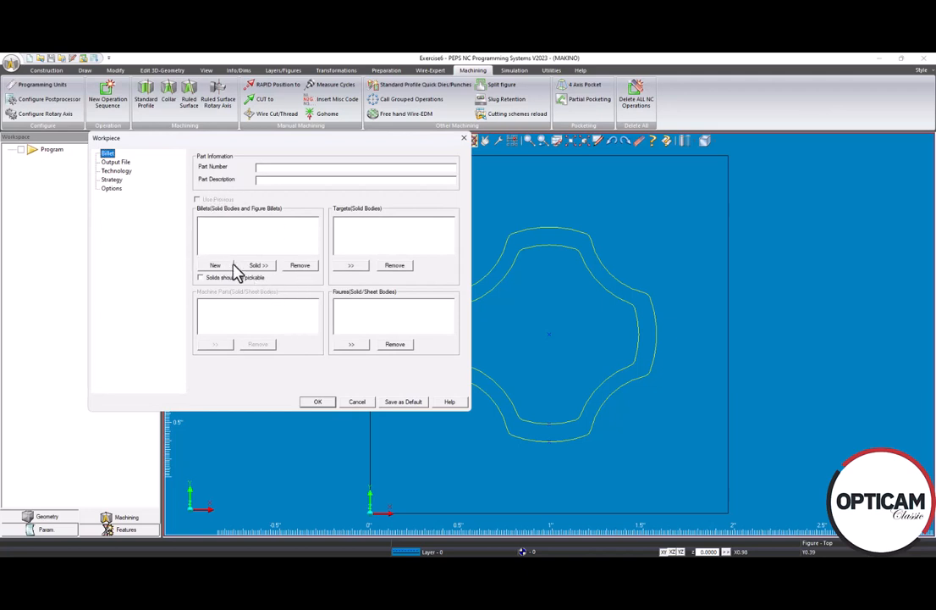
{"action": "left_click", "coordinate": [217, 265]}
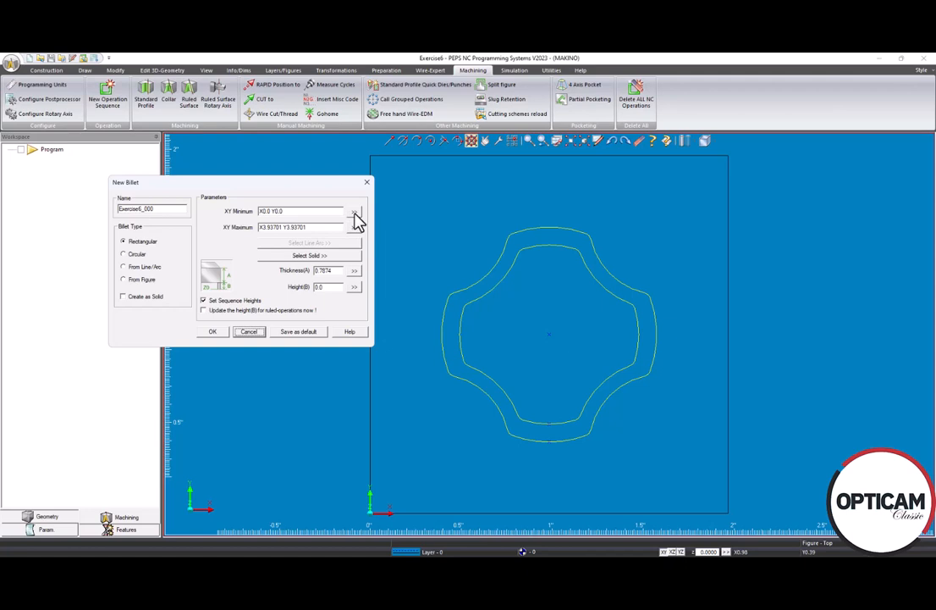
{"action": "left_click", "coordinate": [122, 267]}
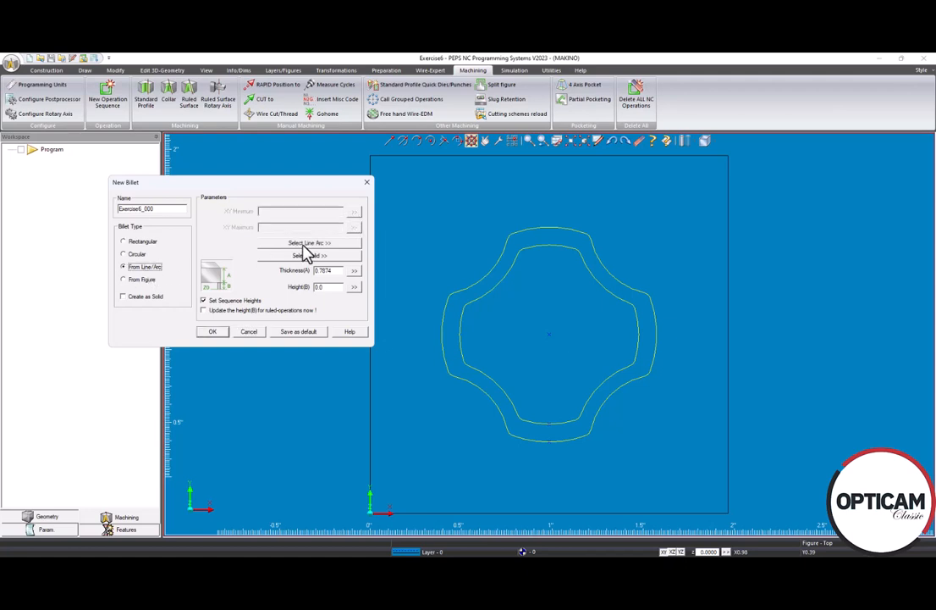
{"action": "left_click", "coordinate": [308, 244]}
{"action": "left_click", "coordinate": [584, 141]}
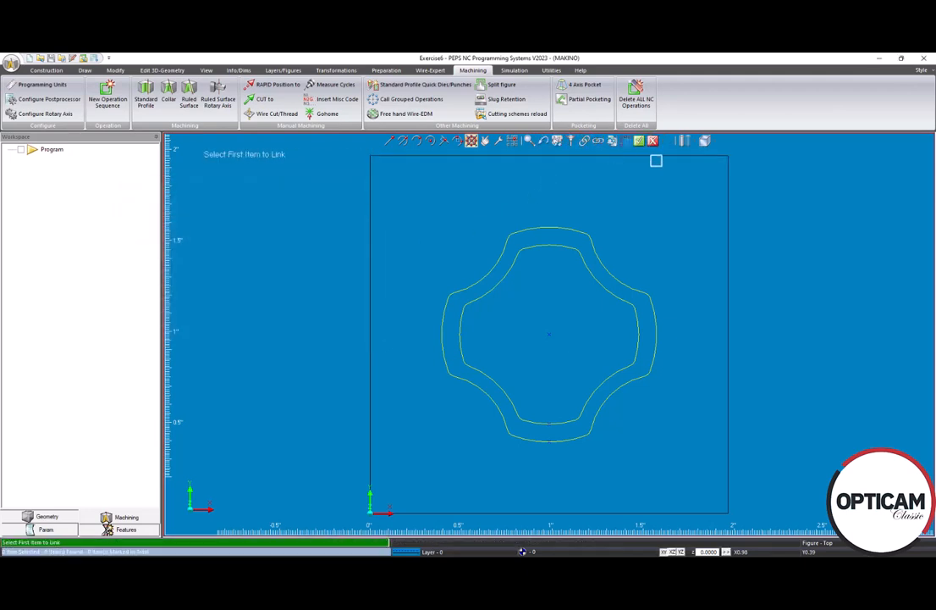
{"action": "left_click", "coordinate": [668, 157]}
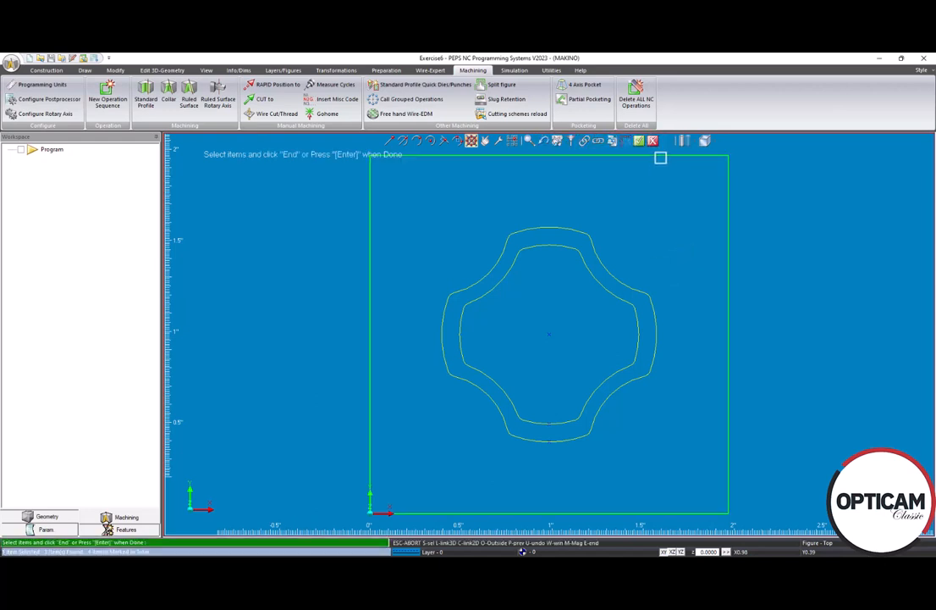
{"action": "left_click", "coordinate": [640, 142]}
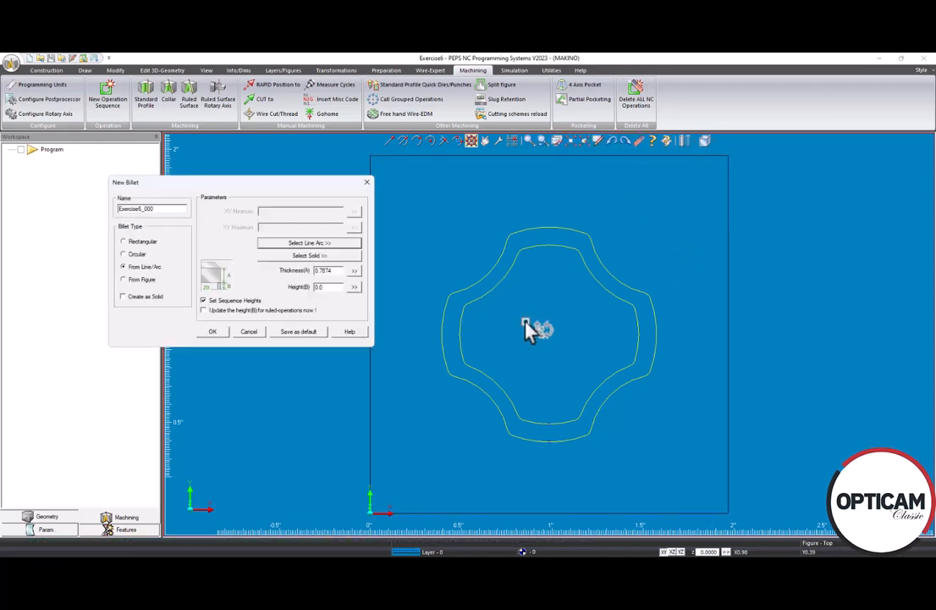
Set the billet thickness to 2 and create the billet.
{"action": "left_click_drag", "start_coordinate": [335, 270], "coordinate": [261, 270]}
{"action": "type", "text": "2"}
{"action": "left_click", "coordinate": [214, 332]}
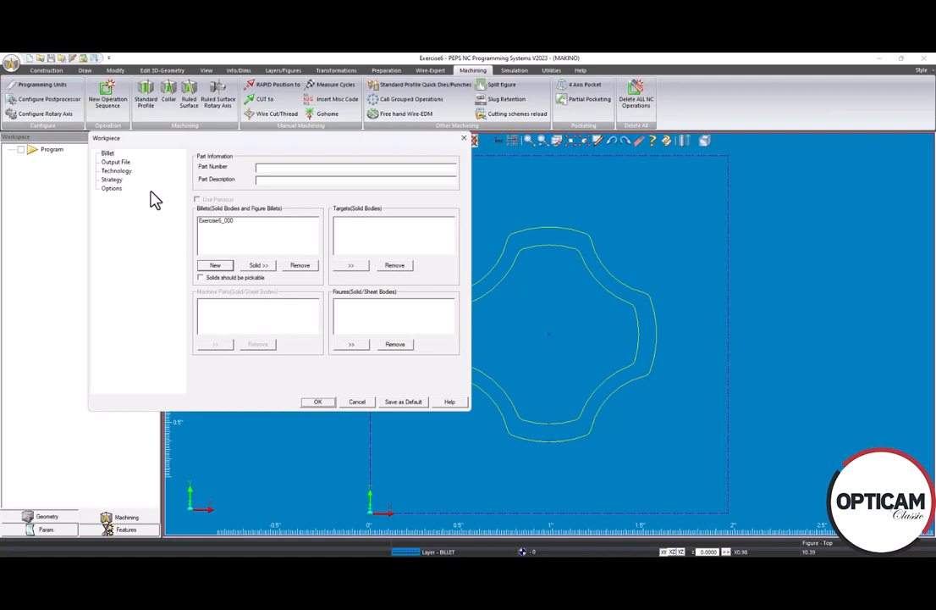
Review the workpiece's output file and technology settings and accept the workpiece definition.
{"action": "left_click", "coordinate": [116, 161]}
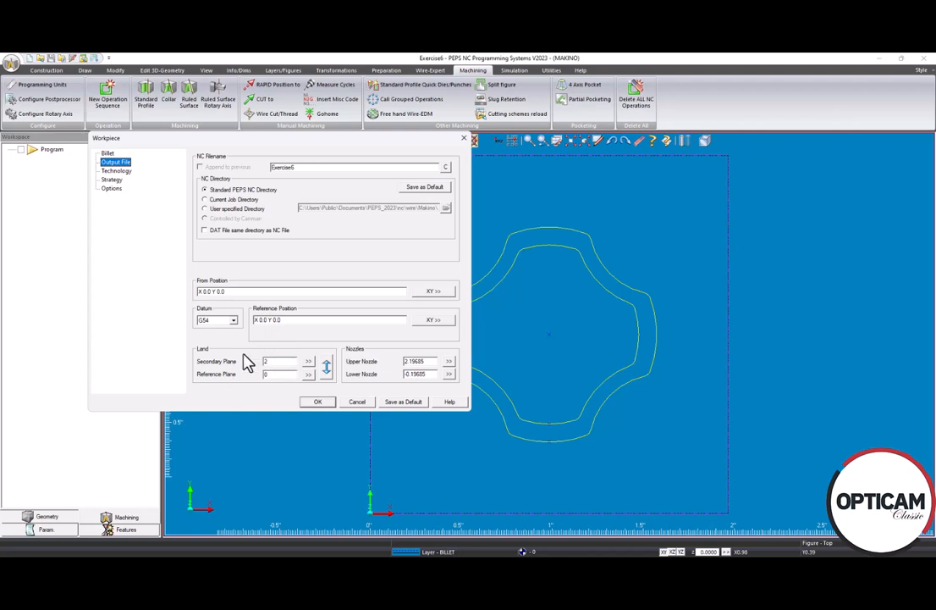
{"action": "left_click", "coordinate": [117, 172]}
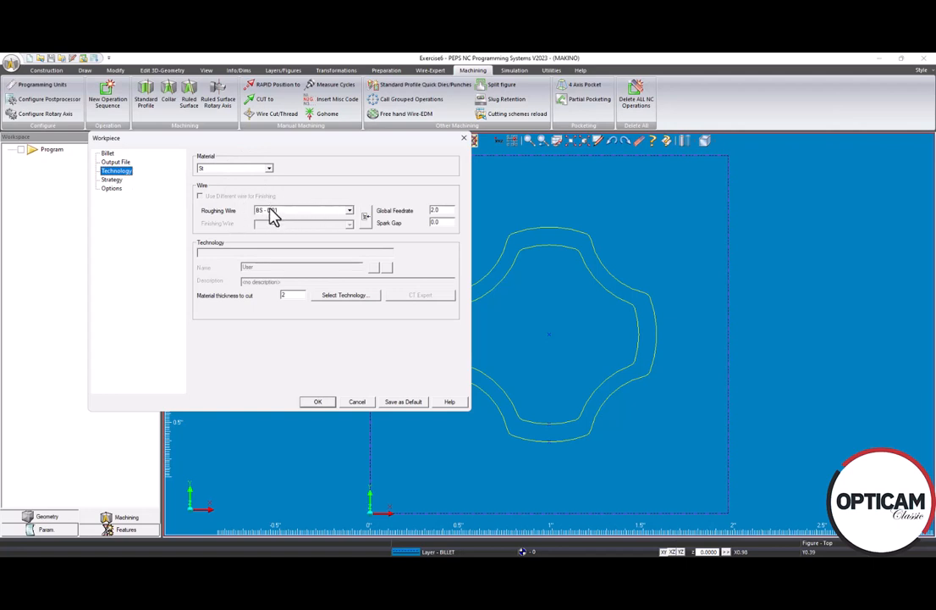
{"action": "left_click", "coordinate": [318, 403]}
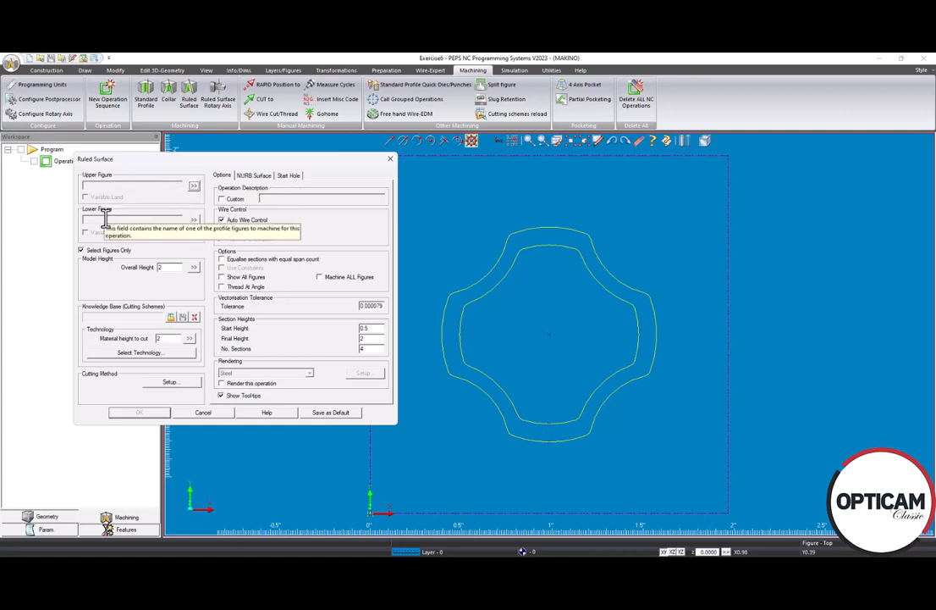
Assign the inner contour as the upper figure and the outer contour as the lower figure, with an overall height of 2.
{"action": "left_click", "coordinate": [195, 185]}
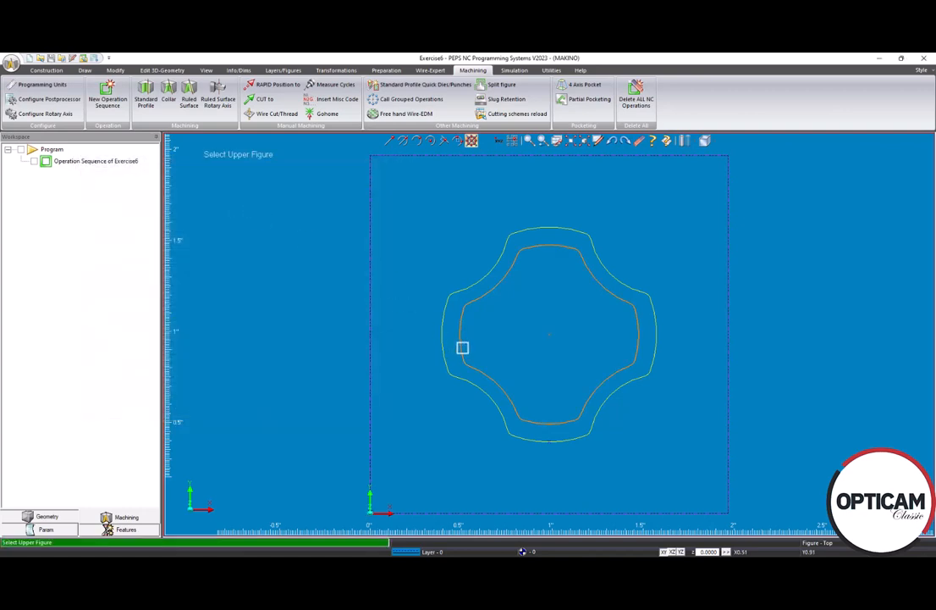
{"action": "left_click", "coordinate": [462, 347]}
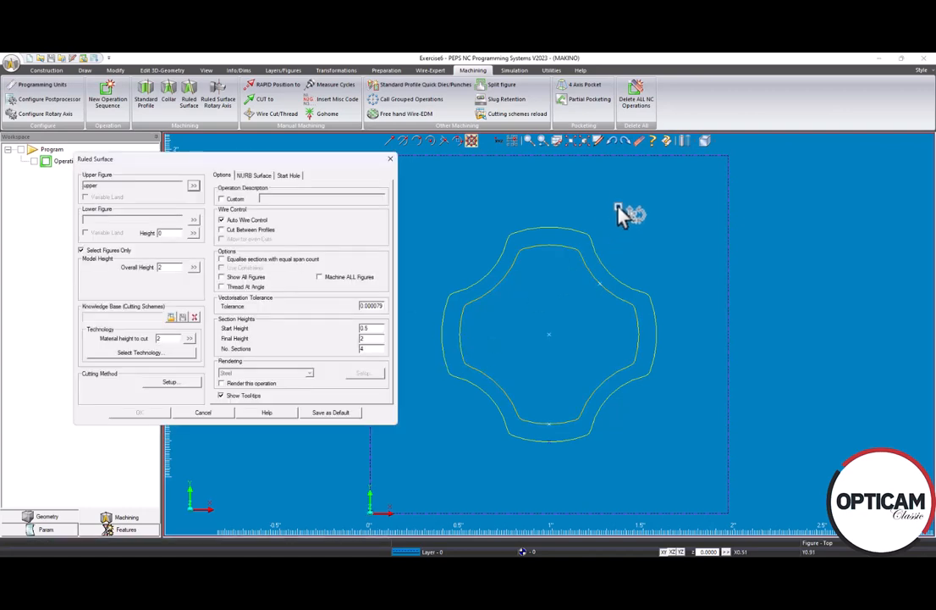
{"action": "left_click", "coordinate": [195, 222]}
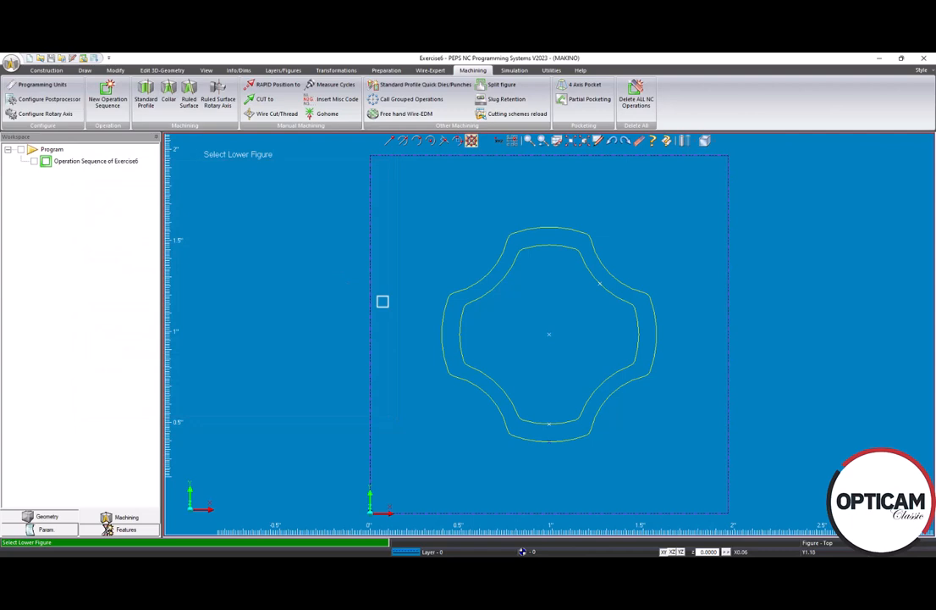
{"action": "left_click", "coordinate": [441, 336]}
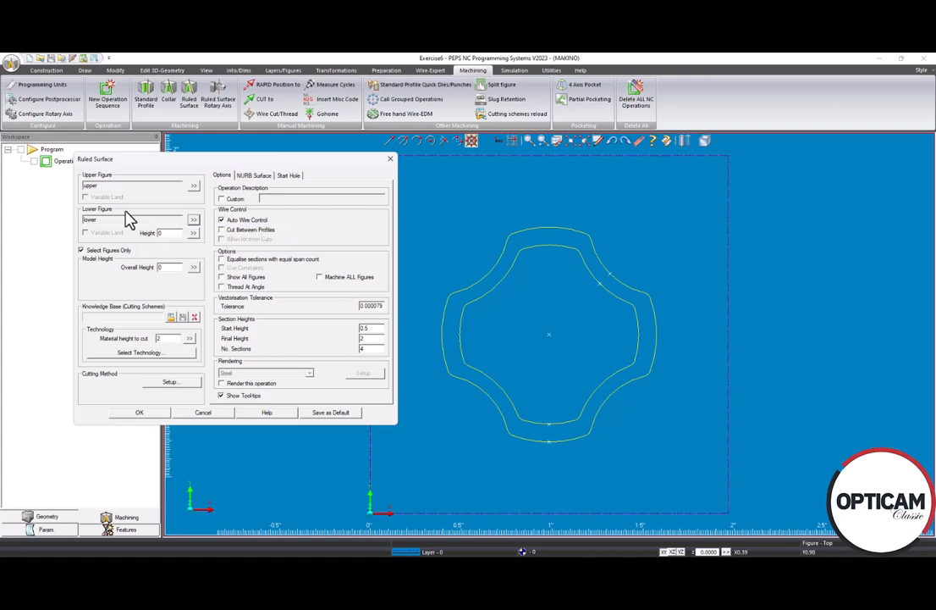
{"action": "left_click", "coordinate": [82, 250]}
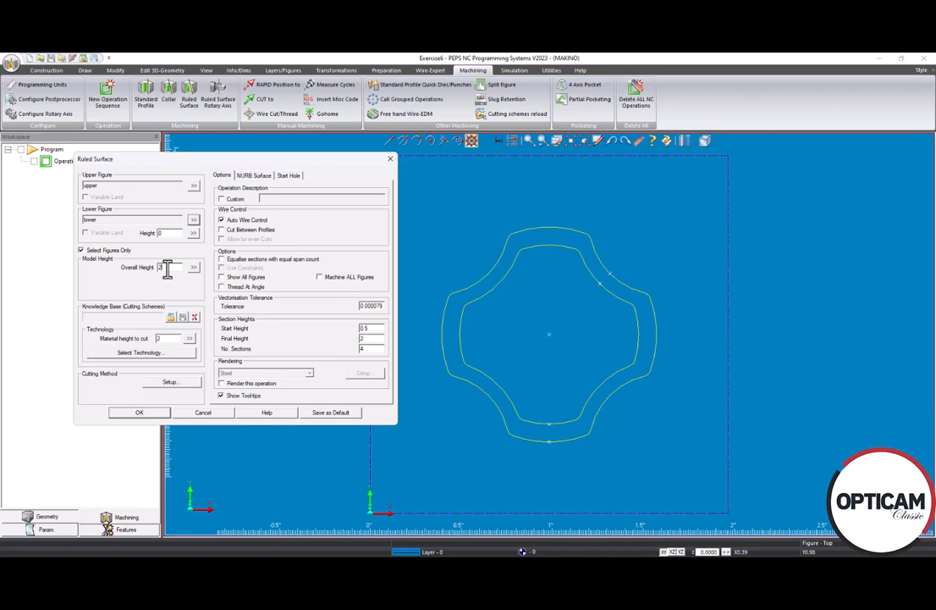
Load the cutting technology with High Precision Type D5C, Position Close nozzle characteristics and the Finish 4 machining process.
{"action": "left_click", "coordinate": [130, 355]}
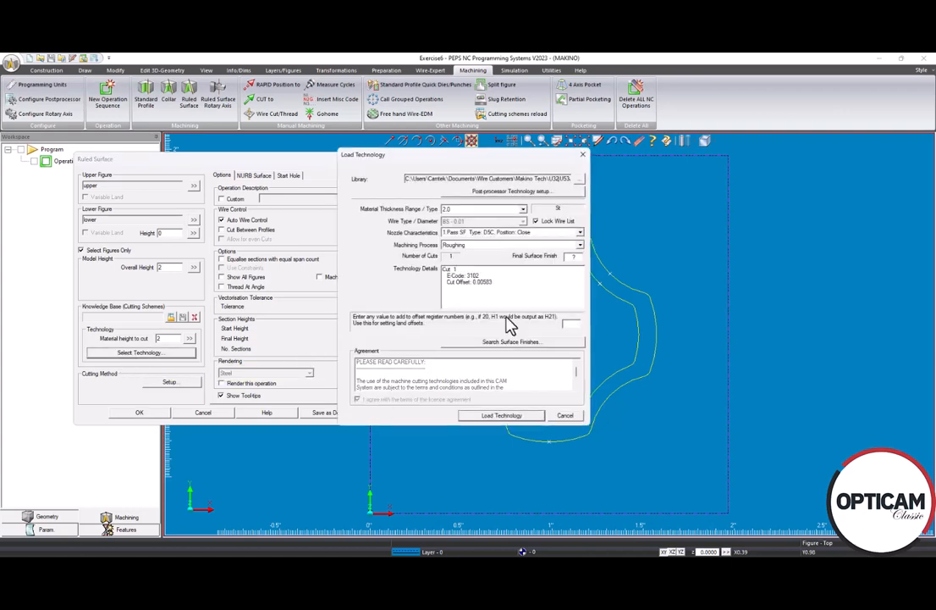
{"action": "left_click", "coordinate": [579, 233]}
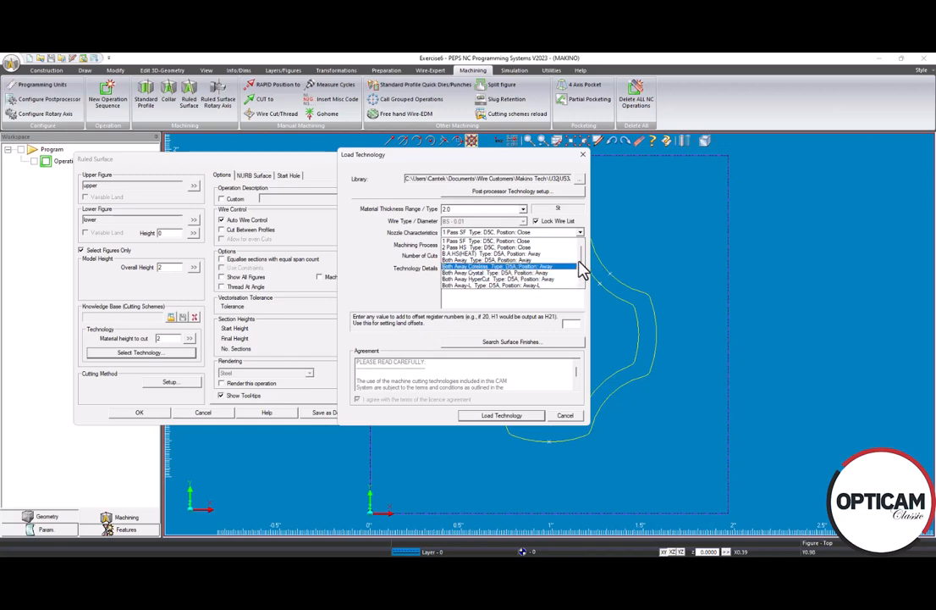
{"action": "scroll", "coordinate": [582, 269], "scroll_direction": "down", "scroll_amount": 1}
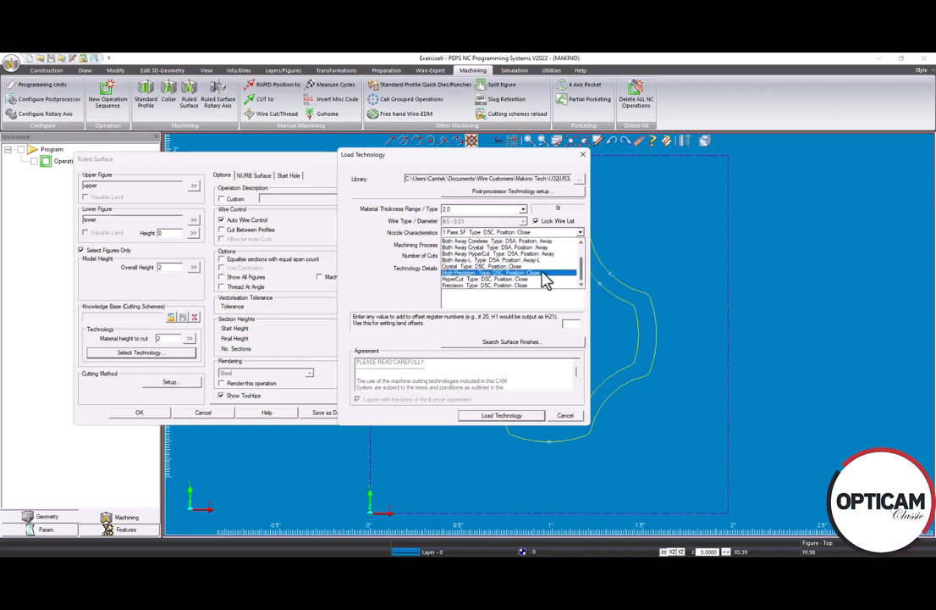
{"action": "left_click", "coordinate": [546, 278]}
{"action": "left_click", "coordinate": [523, 245]}
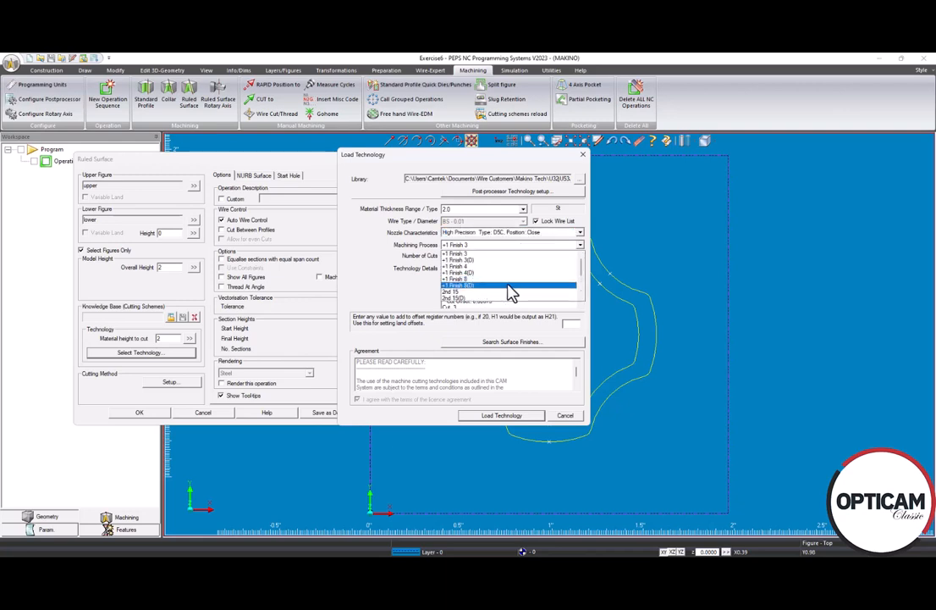
{"action": "left_click_drag", "start_coordinate": [581, 270], "coordinate": [585, 290]}
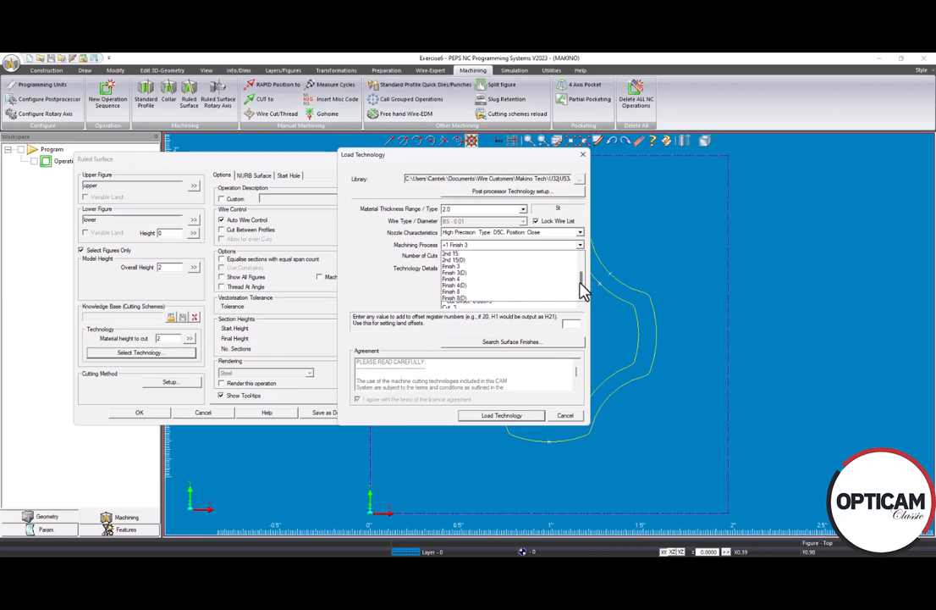
{"action": "left_click", "coordinate": [479, 280]}
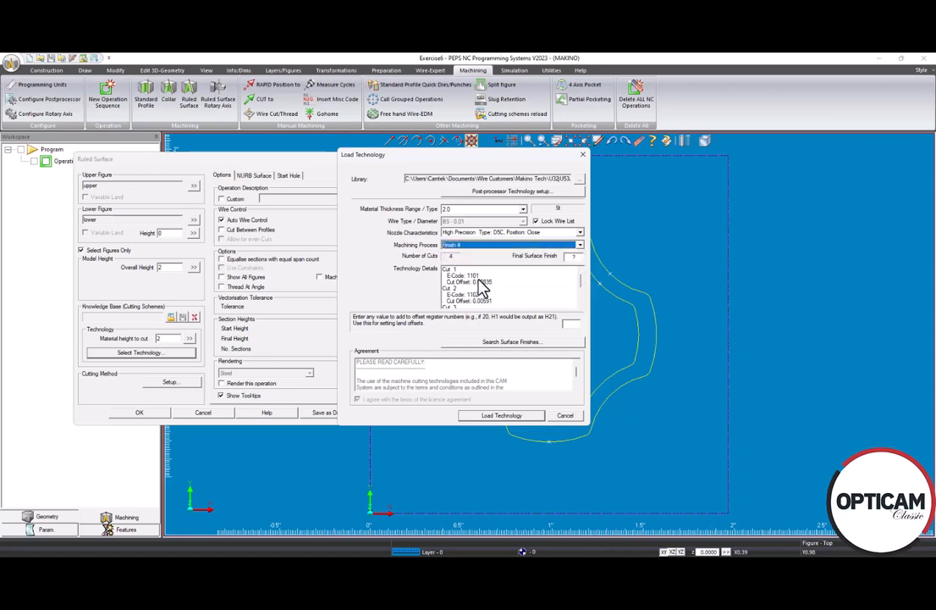
{"action": "left_click", "coordinate": [493, 419]}
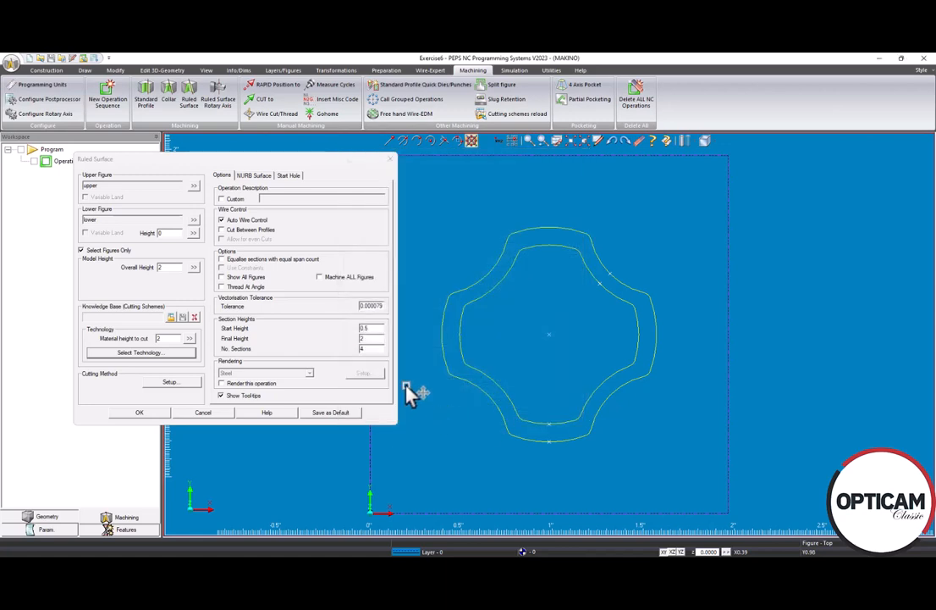
Clear the tag's Lead OFF value in the cutting setup and create the ruled surface operation.
{"action": "left_click", "coordinate": [170, 383]}
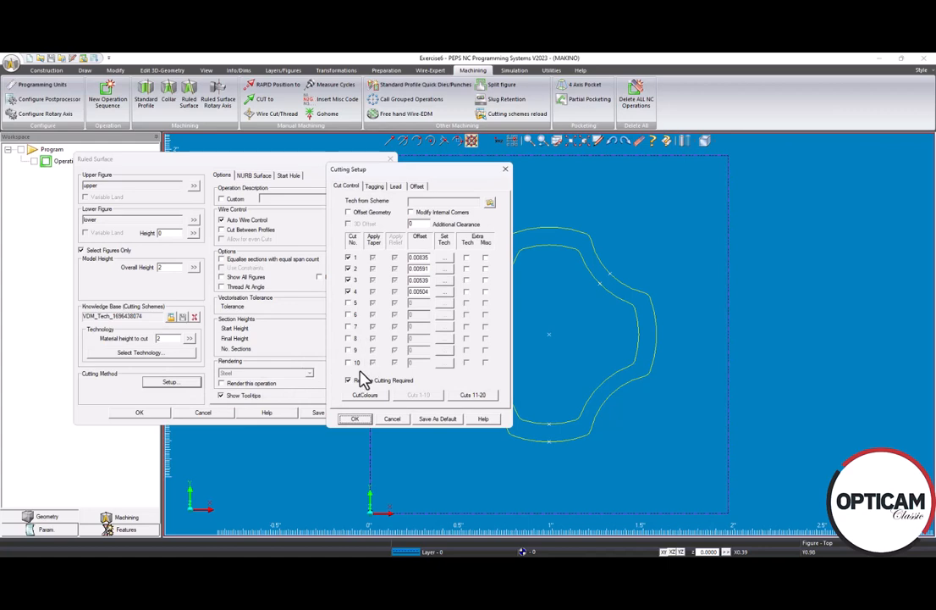
{"action": "left_click", "coordinate": [375, 188]}
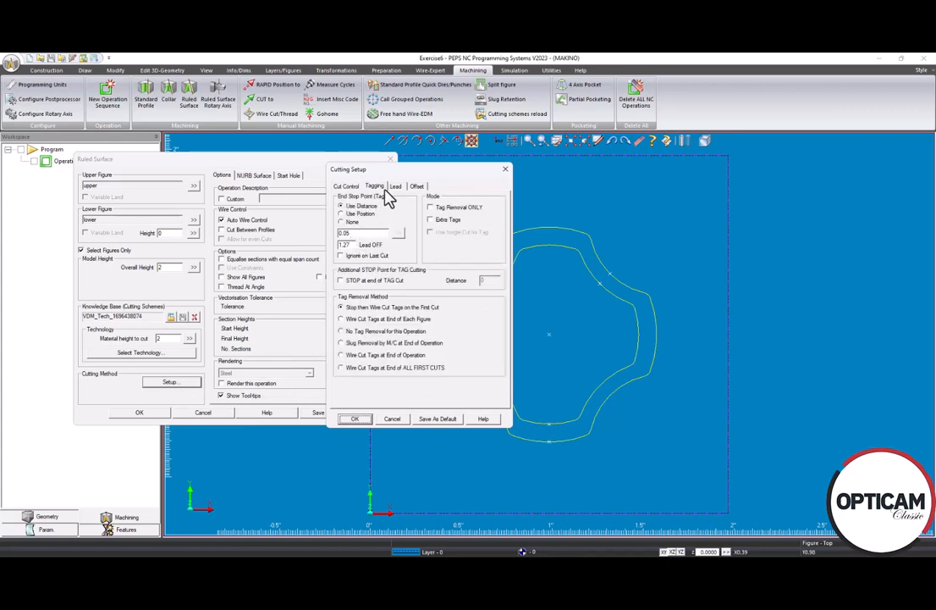
{"action": "left_click_drag", "start_coordinate": [348, 169], "coordinate": [278, 165]}
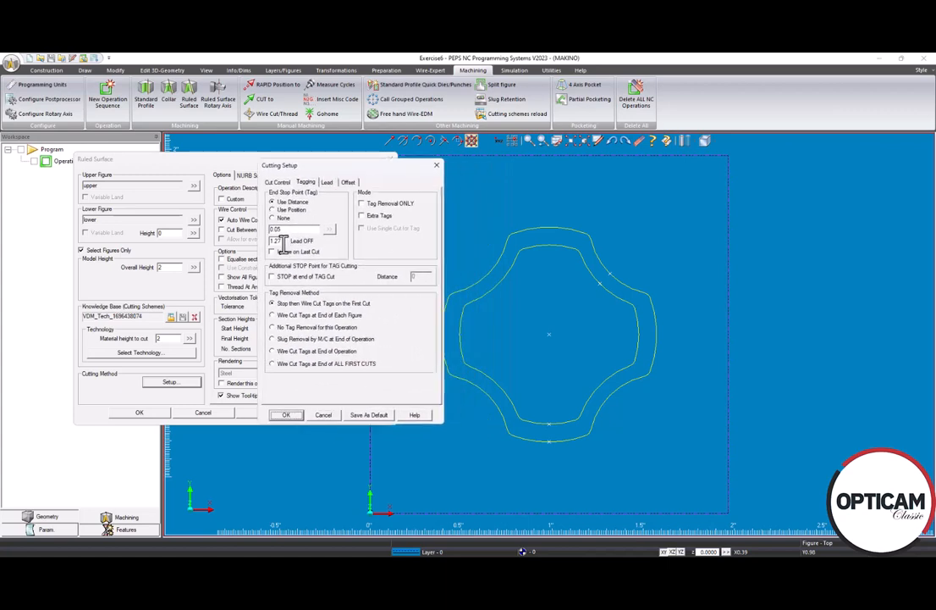
{"action": "double_click", "coordinate": [281, 241]}
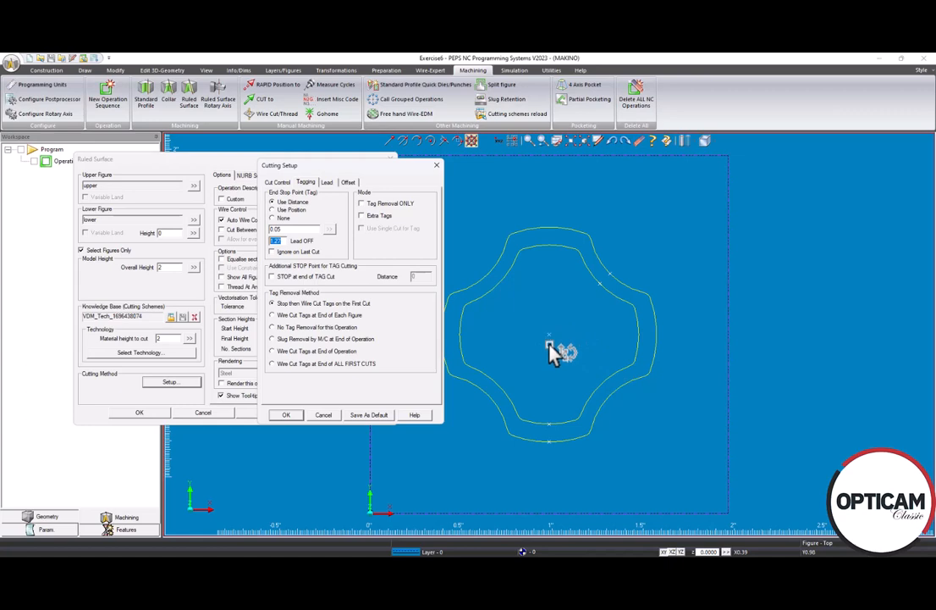
{"action": "left_click", "coordinate": [550, 420]}
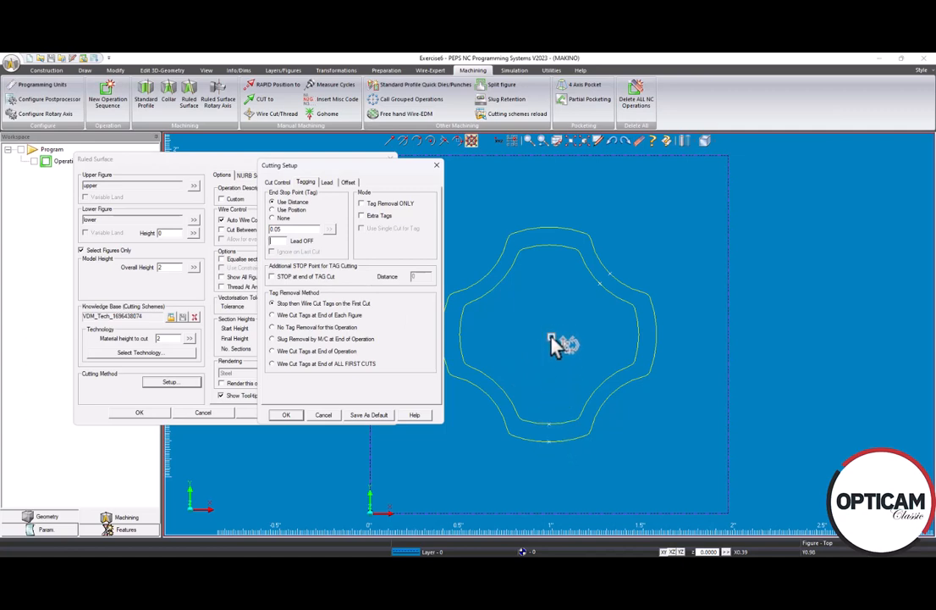
{"action": "left_click", "coordinate": [288, 414]}
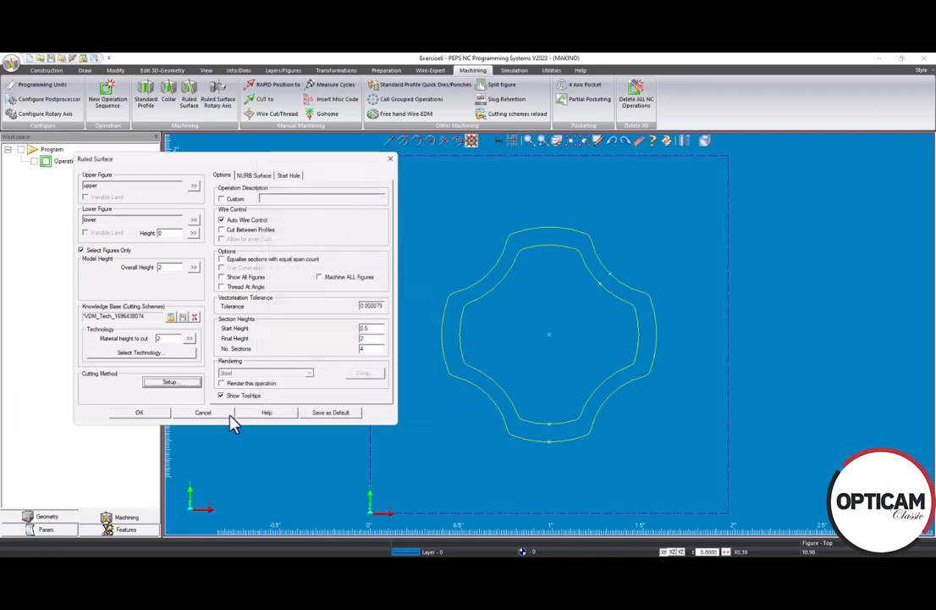
{"action": "left_click", "coordinate": [138, 414]}
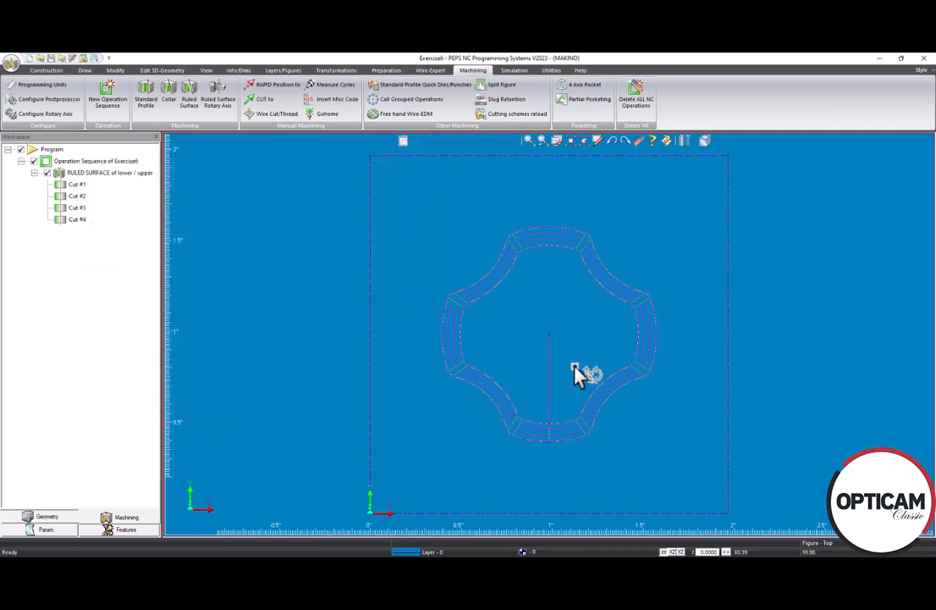
Examine the ruled surface wire paths within the billet in 3D and restore the top view.
{"action": "scroll", "coordinate": [579, 376], "scroll_direction": "up", "scroll_amount": 1}
{"action": "middle_click_drag", "start_coordinate": [560, 398], "coordinate": [600, 362]}
{"action": "mouse_move", "coordinate": [599, 363]}
{"action": "left_mouse_down"}
{"action": "mouse_move", "coordinate": [597, 339]}
{"action": "mouse_move", "coordinate": [569, 342]}
{"action": "mouse_move", "coordinate": [569, 382]}
{"action": "mouse_move", "coordinate": [592, 366]}
{"action": "left_mouse_up"}
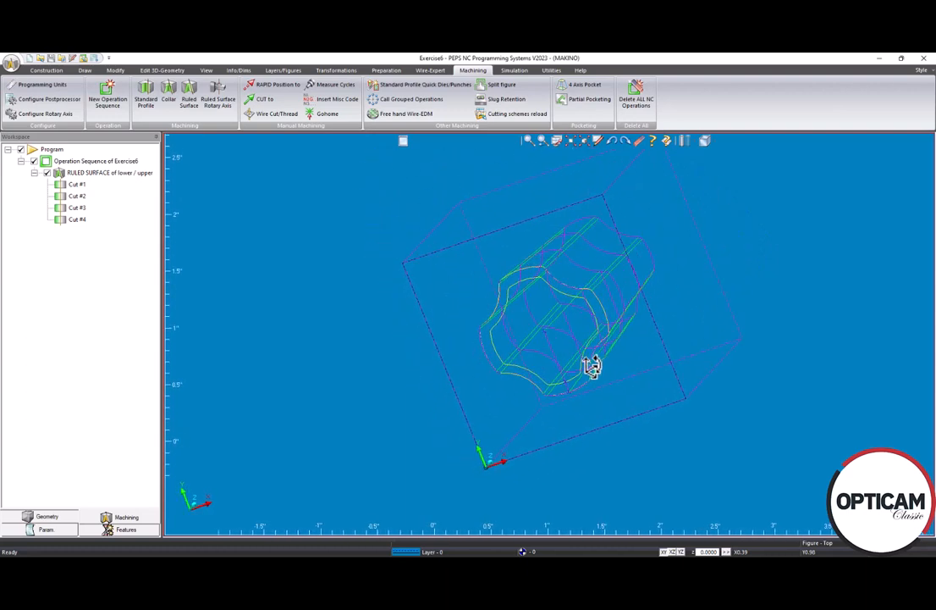
{"action": "left_click", "coordinate": [713, 142]}
{"action": "left_click", "coordinate": [725, 159]}
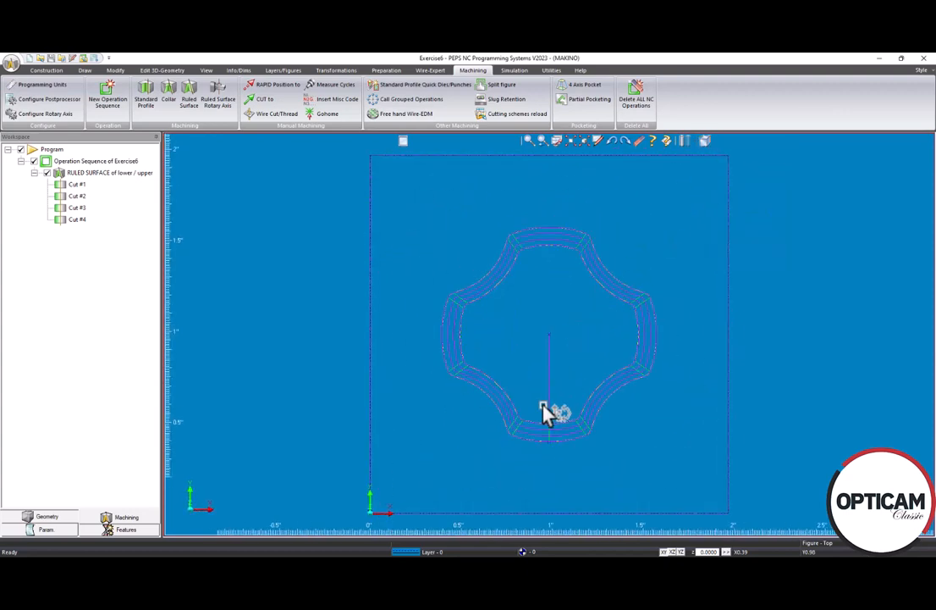